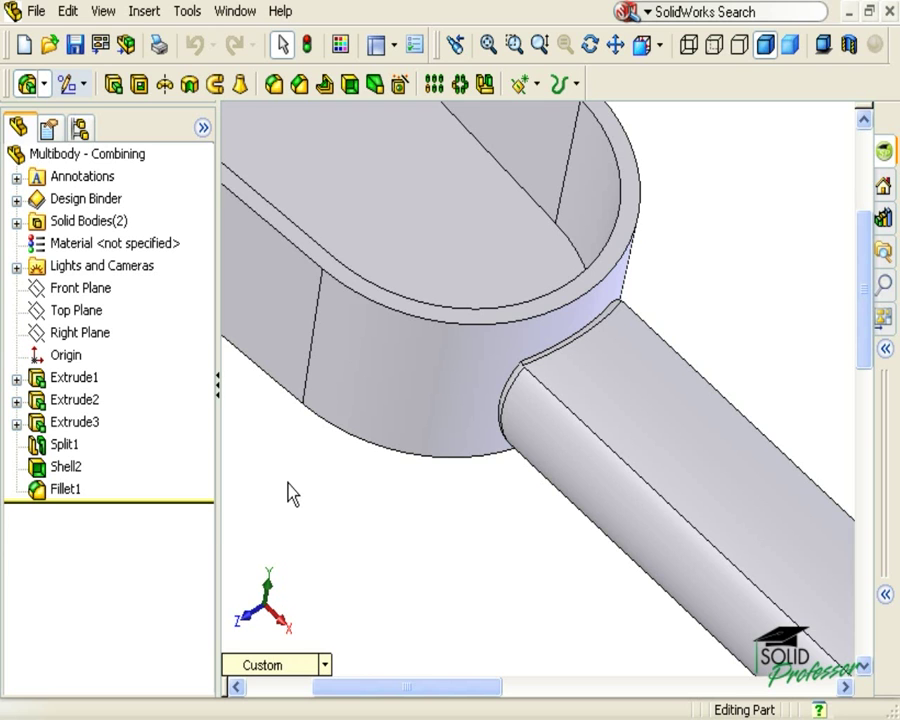
Step: Hide the Shell2 body, then rotate the view to show the tube's filleted end
{"action": "left_click", "coordinate": [40, 246]}
{"action": "left_click", "coordinate": [16, 221]}
{"action": "right_click", "coordinate": [70, 244]}
{"action": "left_click", "coordinate": [138, 283]}
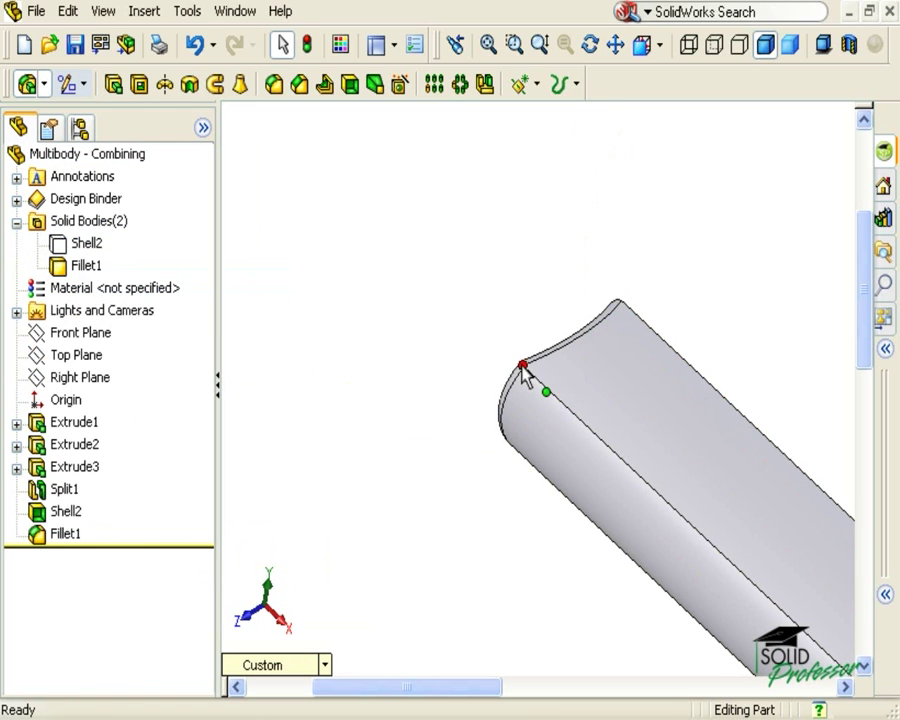
{"action": "middle_click_drag", "start_coordinate": [522, 363], "coordinate": [632, 485]}
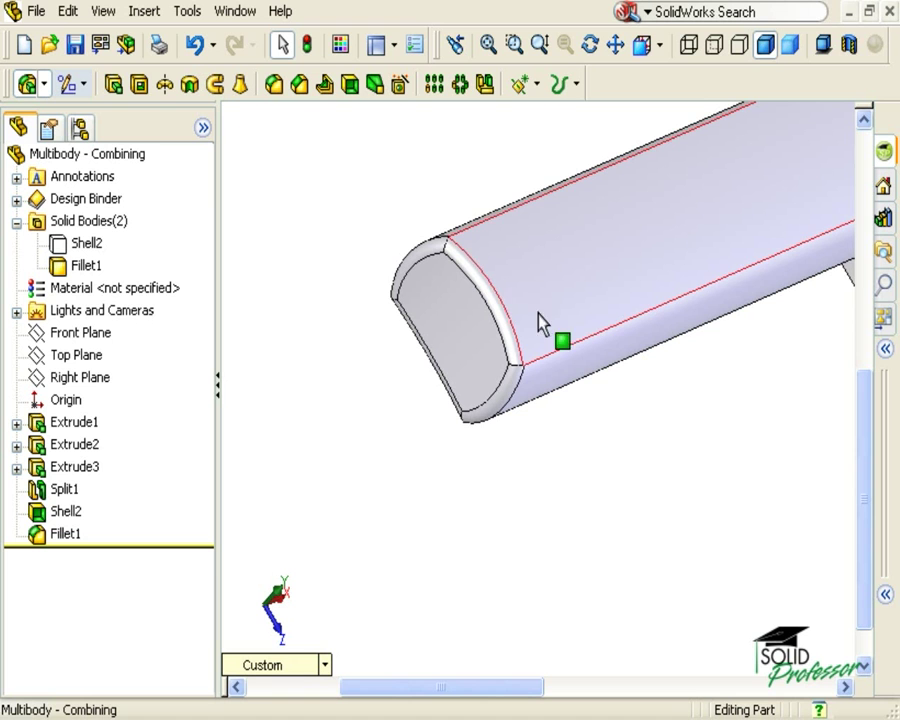
{"action": "left_click", "coordinate": [456, 46]}
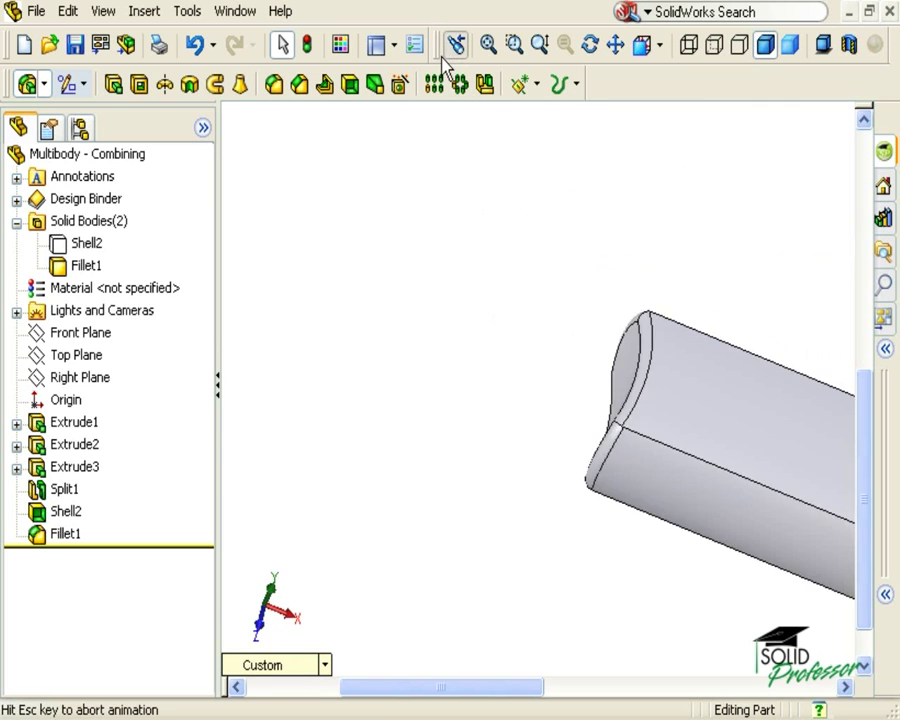
Step: Show the hidden Shell2 body again alongside the tube
{"action": "right_click", "coordinate": [86, 243]}
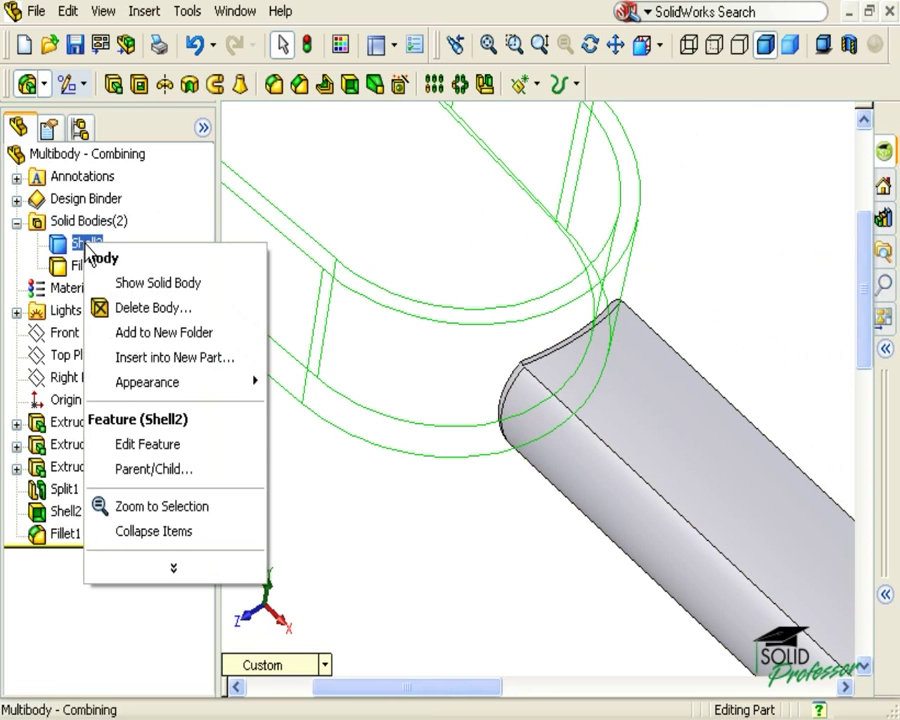
{"action": "left_click", "coordinate": [138, 284]}
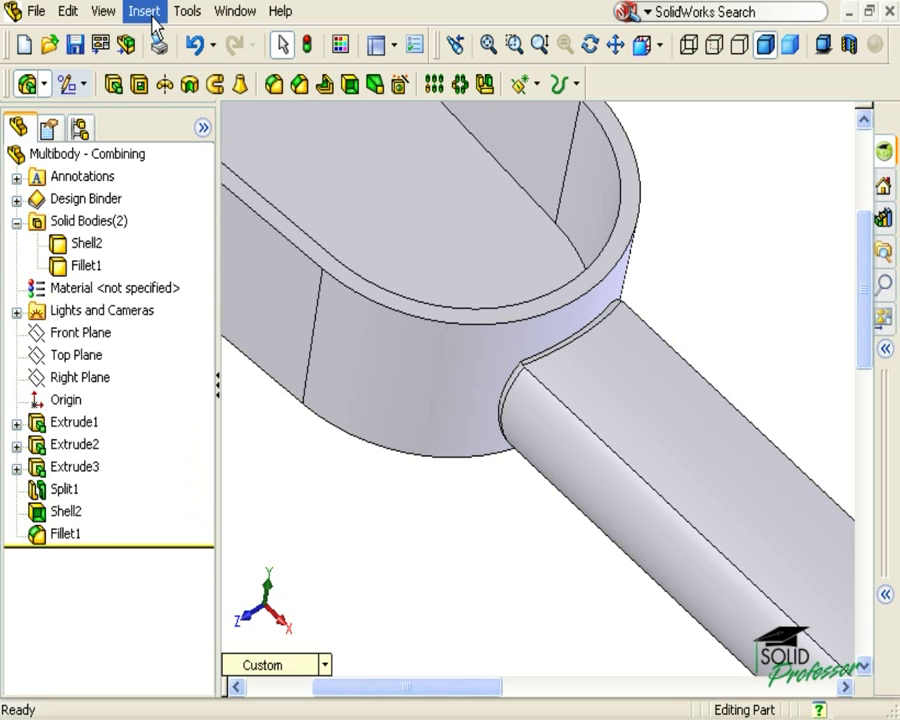
Step: Merge the shell and tube bodies into one body with a Combine Add feature
{"action": "left_click", "coordinate": [153, 18]}
{"action": "mouse_move", "coordinate": [247, 90]}
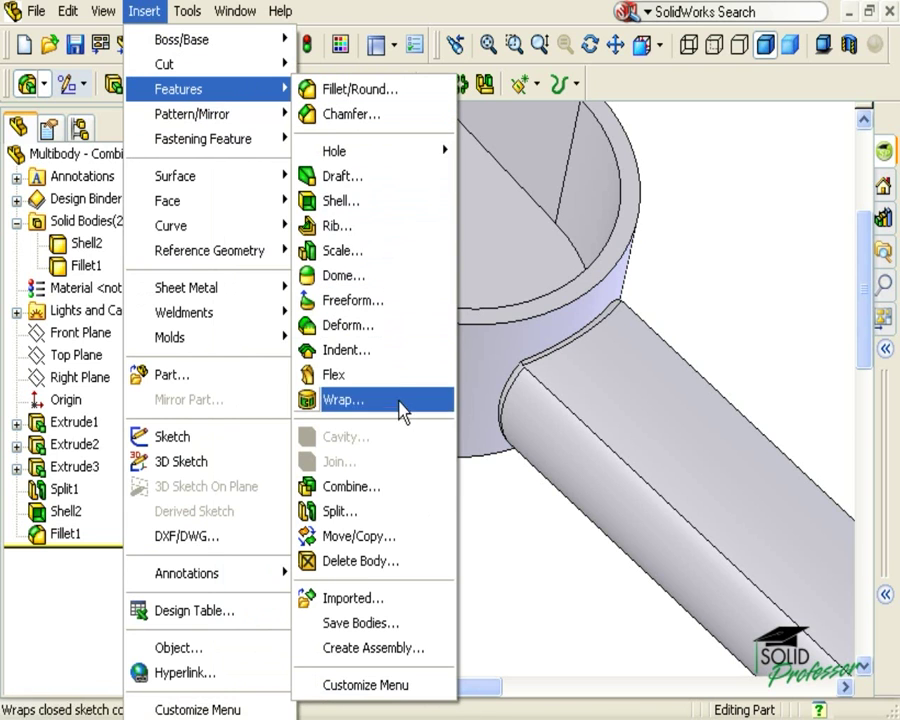
{"action": "left_click", "coordinate": [400, 487]}
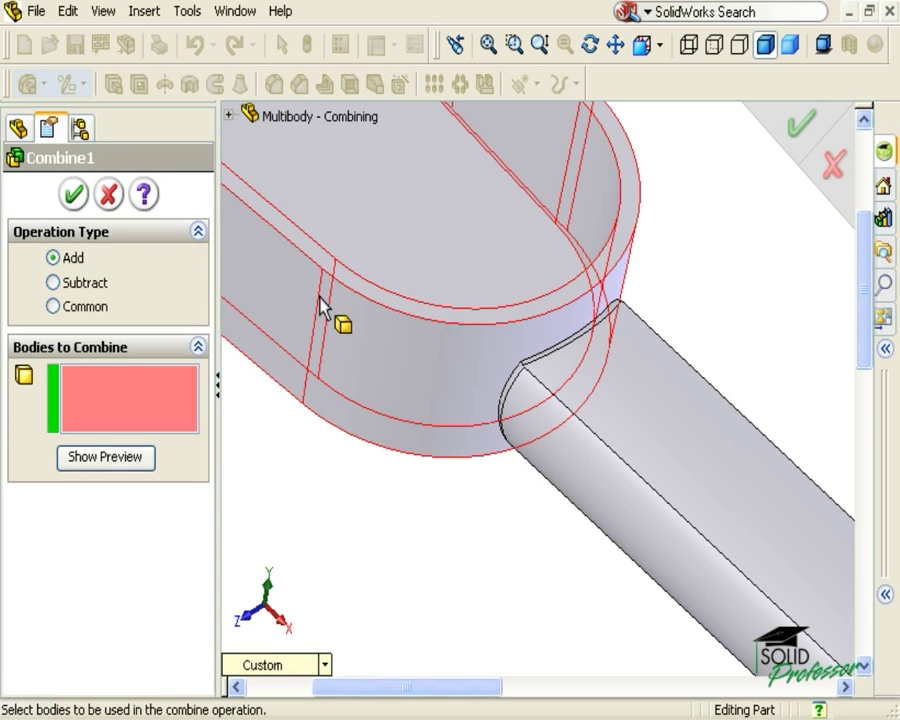
{"action": "left_click", "coordinate": [437, 348]}
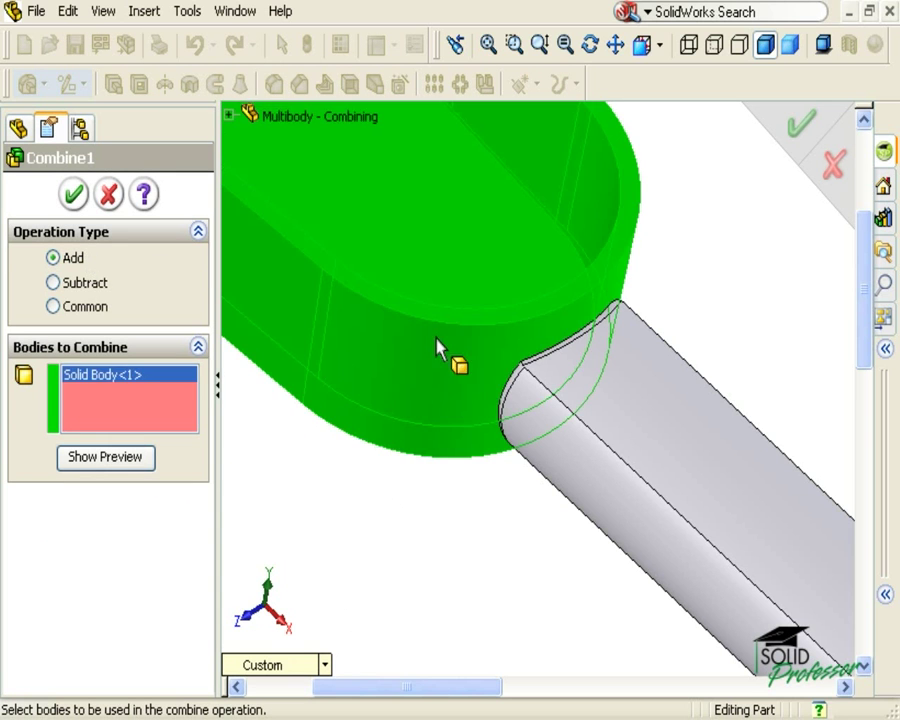
{"action": "left_click", "coordinate": [539, 398]}
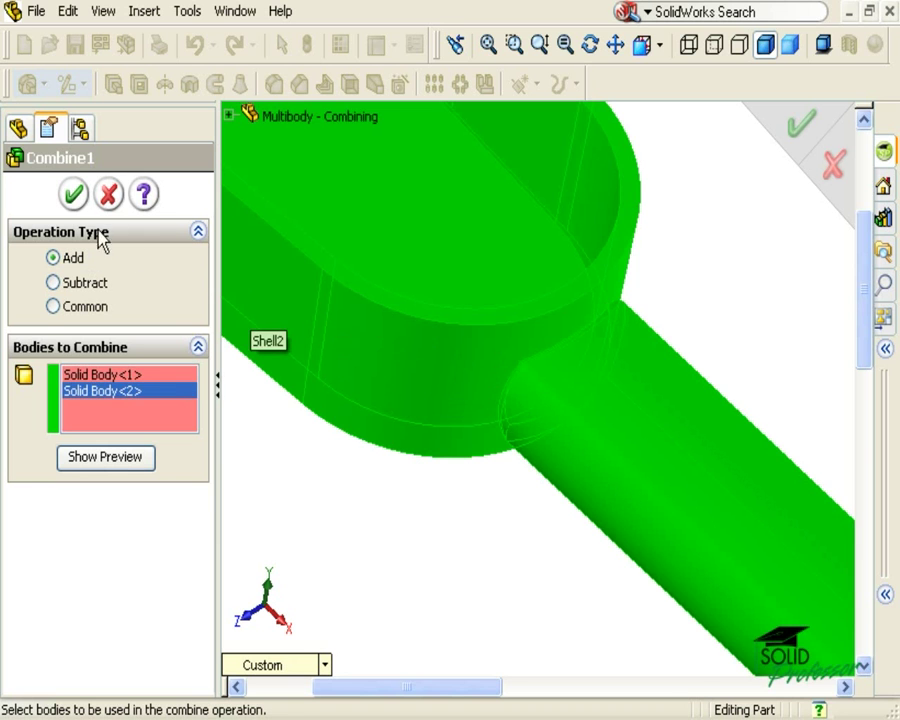
{"action": "left_click", "coordinate": [75, 196]}
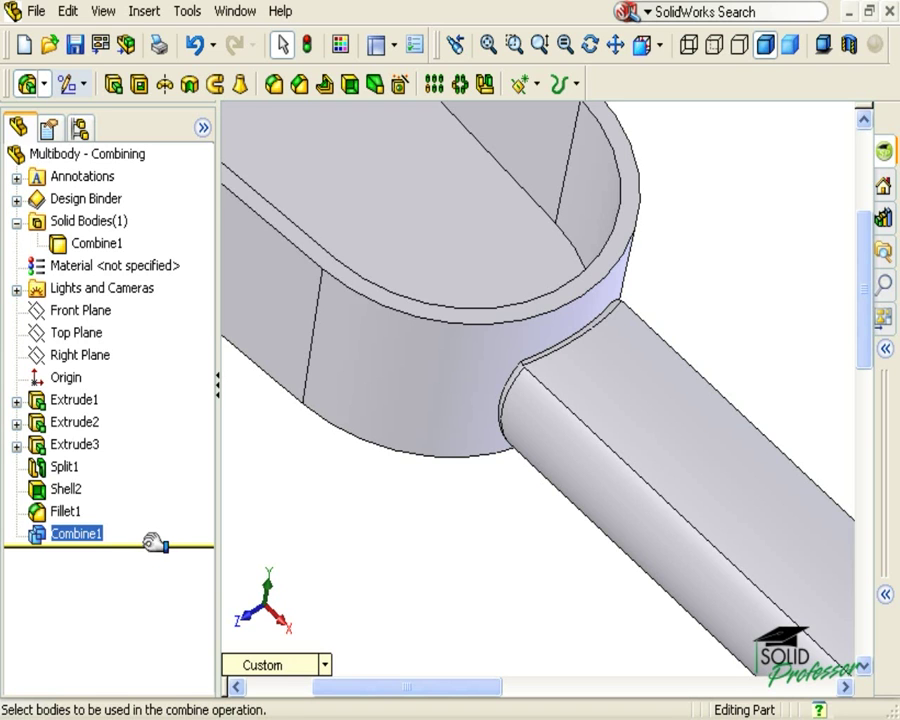
Step: Move Fillet1 below Combine1 in the feature tree so it rounds the tube-shell joint
{"action": "left_click", "coordinate": [66, 512], "text": "ctrl"}
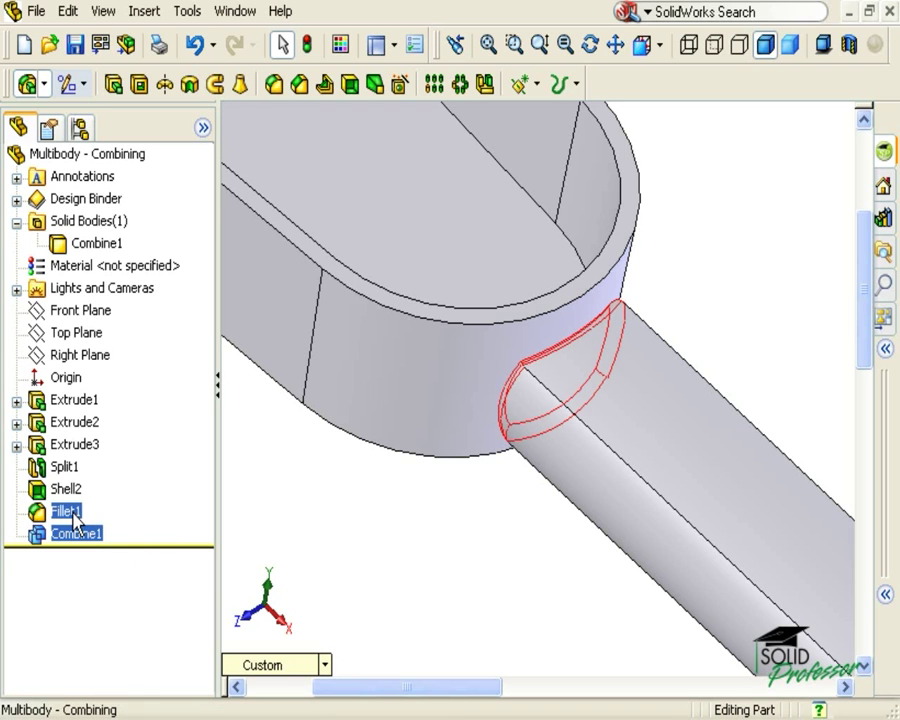
{"action": "left_click_drag", "start_coordinate": [72, 516], "coordinate": [102, 527]}
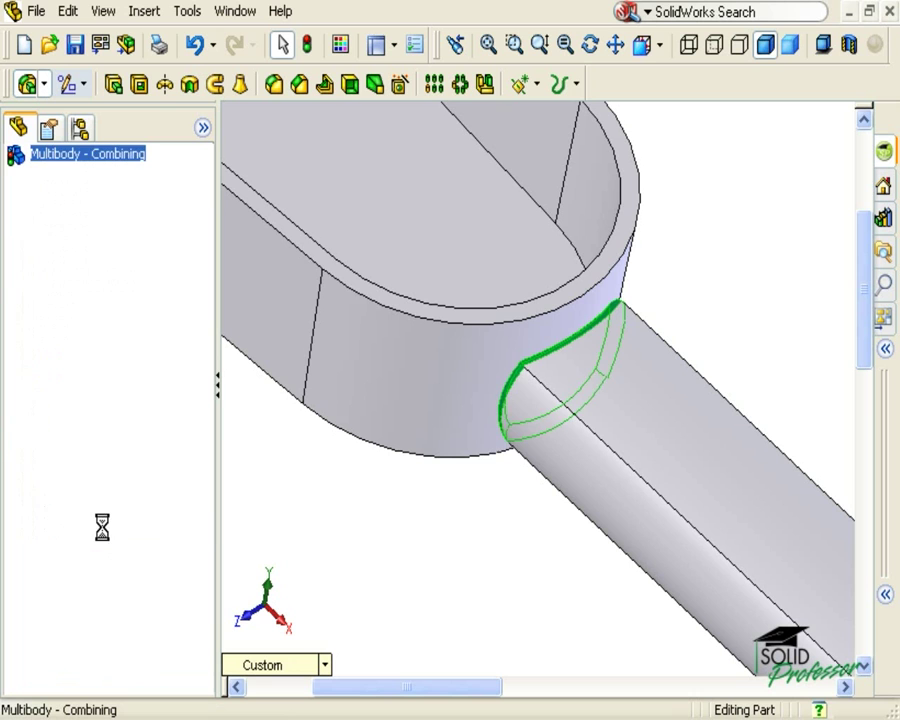
{"action": "left_click", "coordinate": [258, 482]}
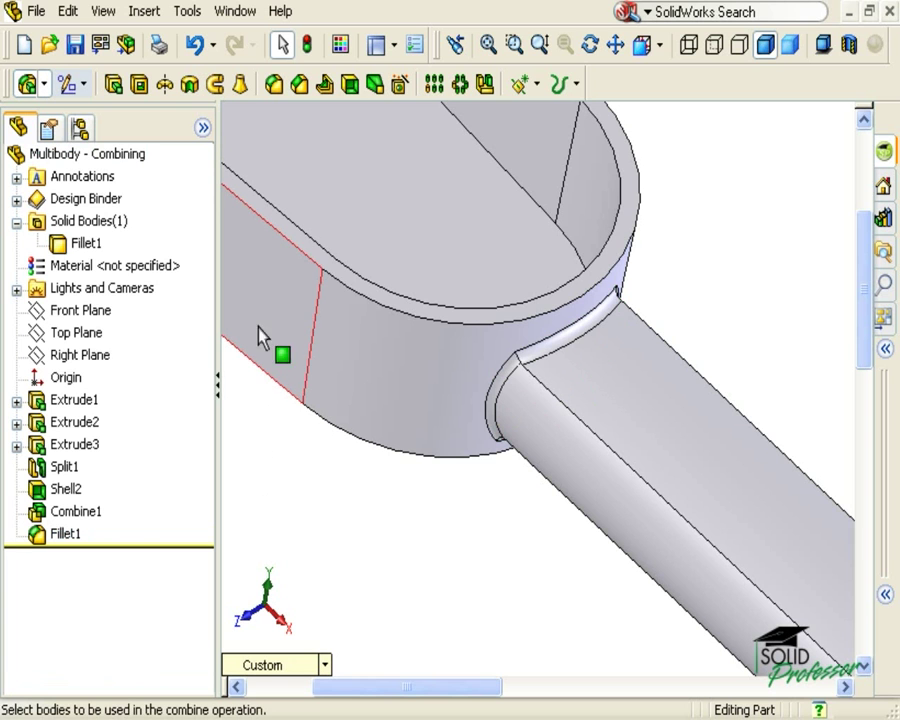
Step: In Multibody - Common, intersect the bent strip and blue block with a Combine Common
{"action": "left_click", "coordinate": [234, 16]}
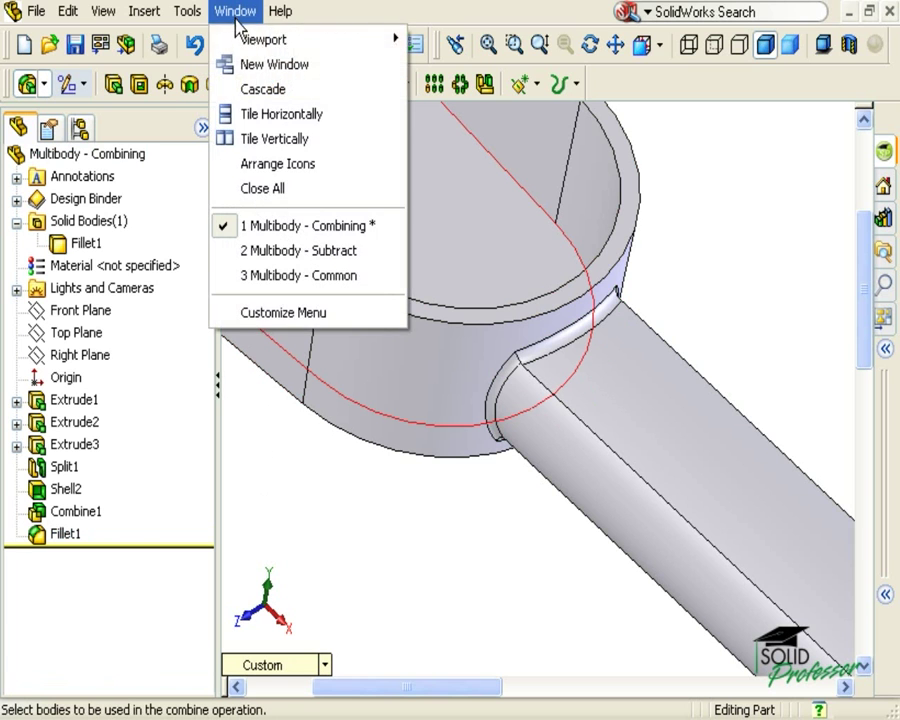
{"action": "left_click", "coordinate": [296, 275]}
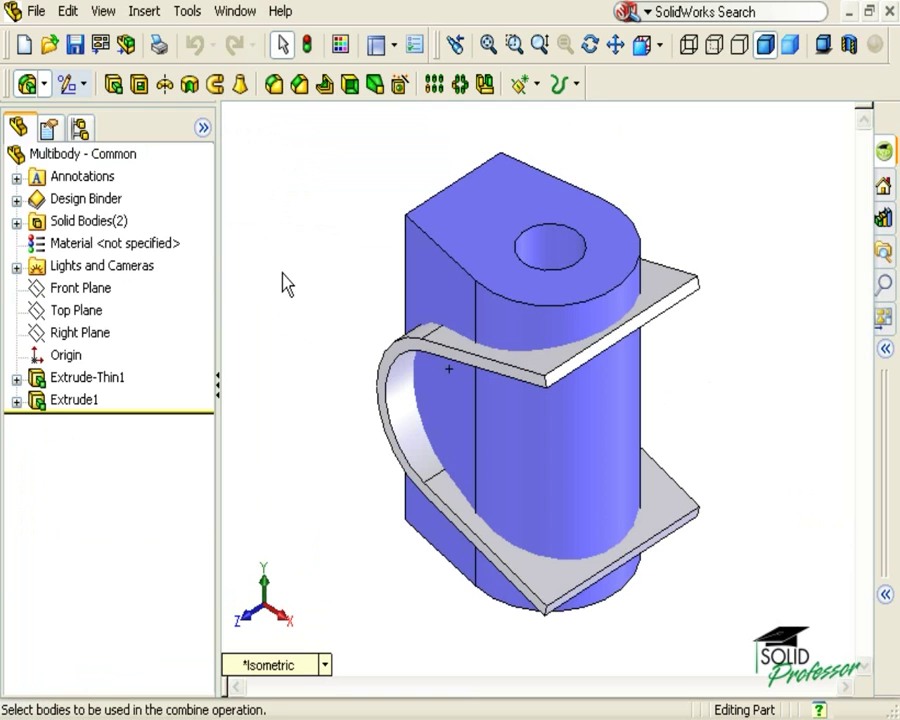
{"action": "left_click", "coordinate": [152, 16]}
{"action": "mouse_move", "coordinate": [227, 92]}
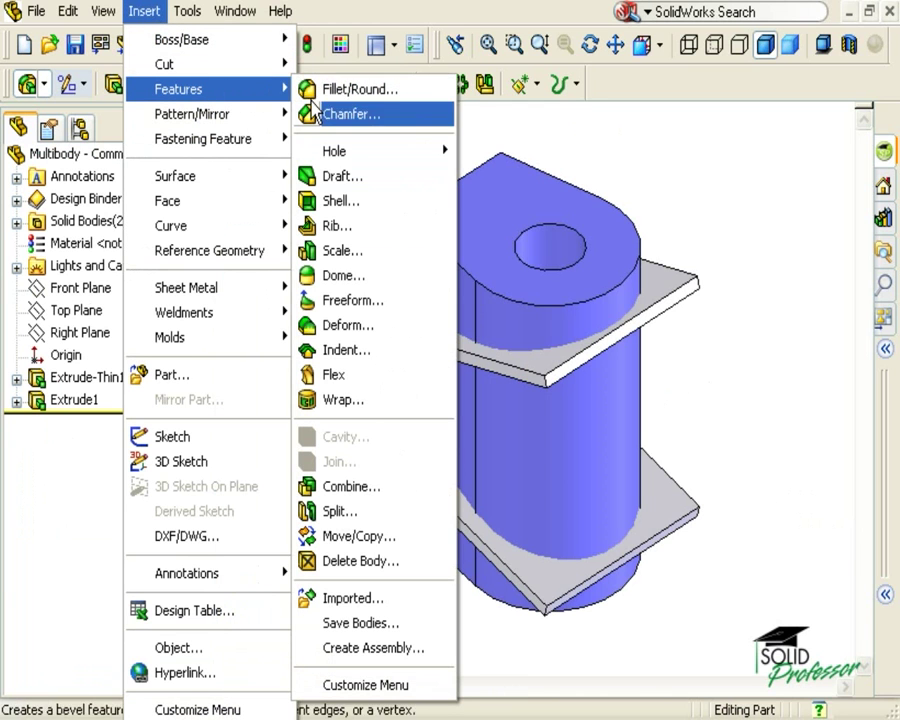
{"action": "left_click", "coordinate": [398, 486]}
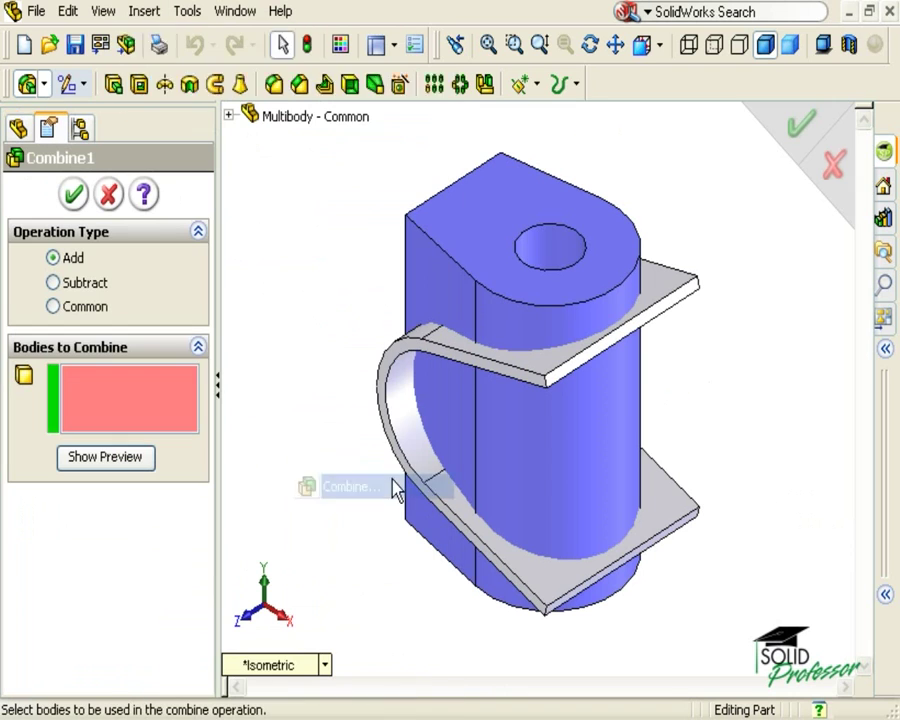
{"action": "left_click", "coordinate": [100, 308]}
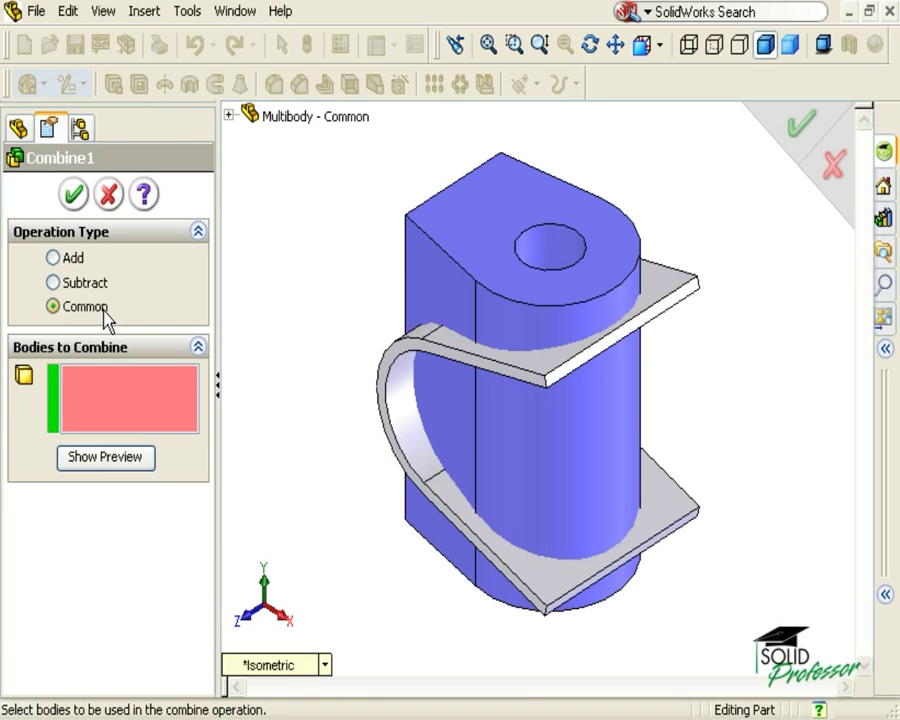
{"action": "left_click", "coordinate": [410, 357]}
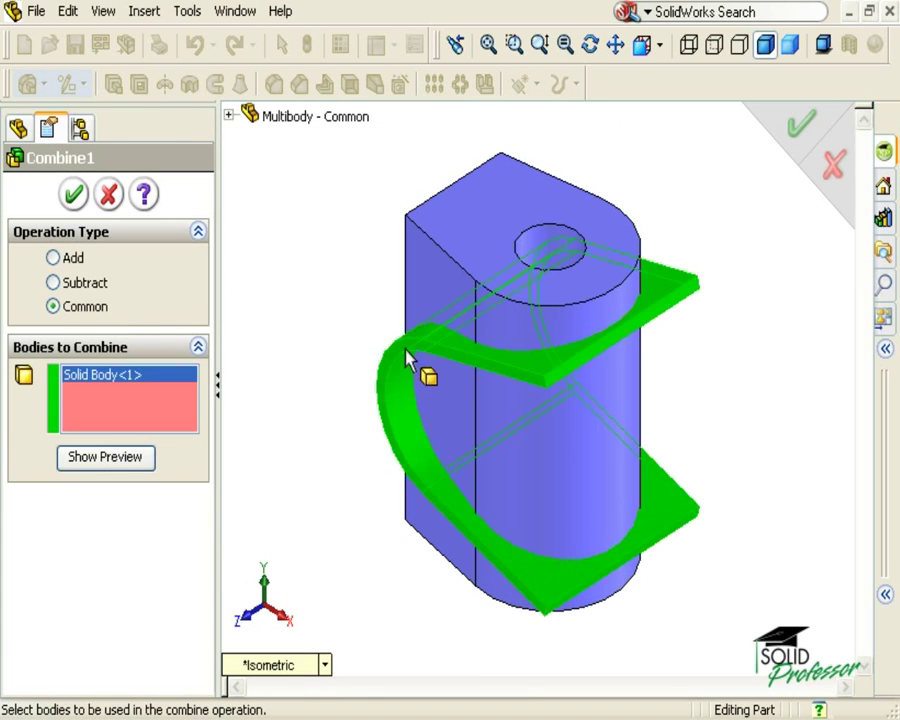
{"action": "left_click", "coordinate": [420, 315]}
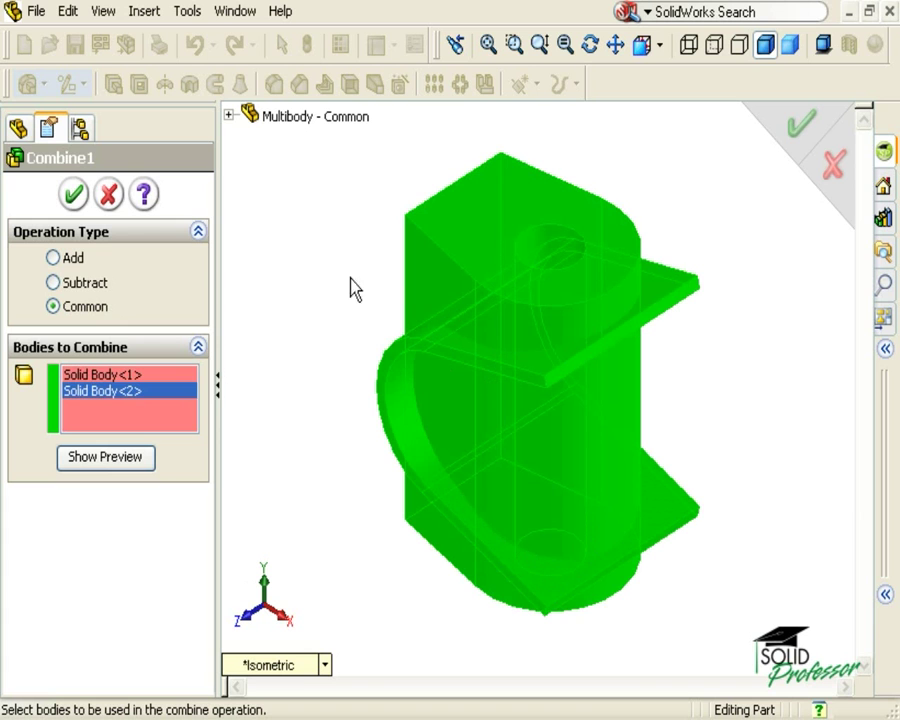
{"action": "left_click", "coordinate": [74, 195]}
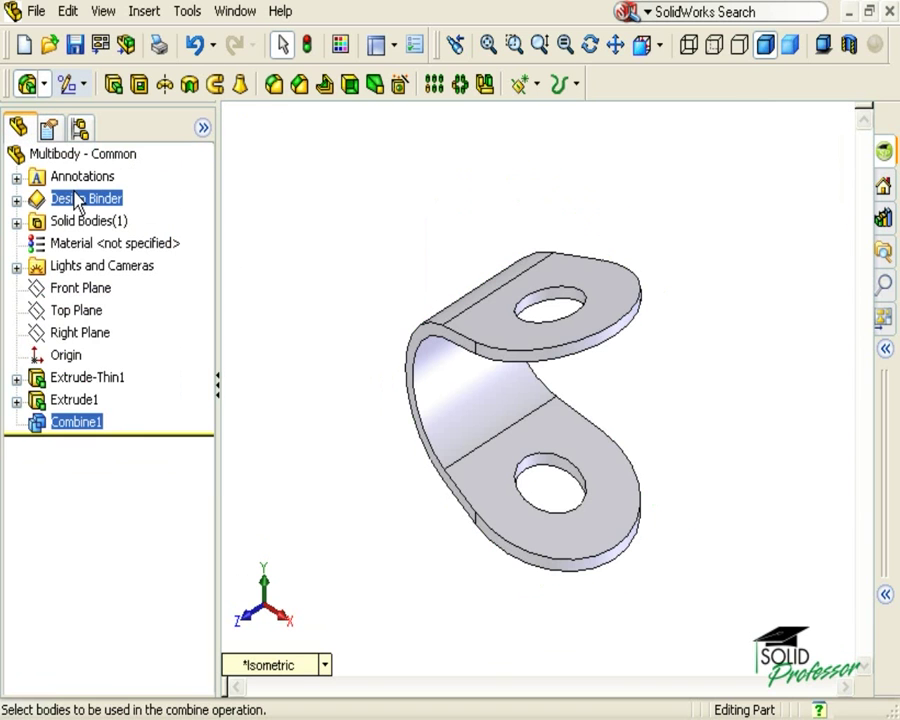
Step: Expand Solid Bodies to inspect the single remaining bracket body
{"action": "left_click", "coordinate": [16, 221]}
{"action": "left_click", "coordinate": [78, 246]}
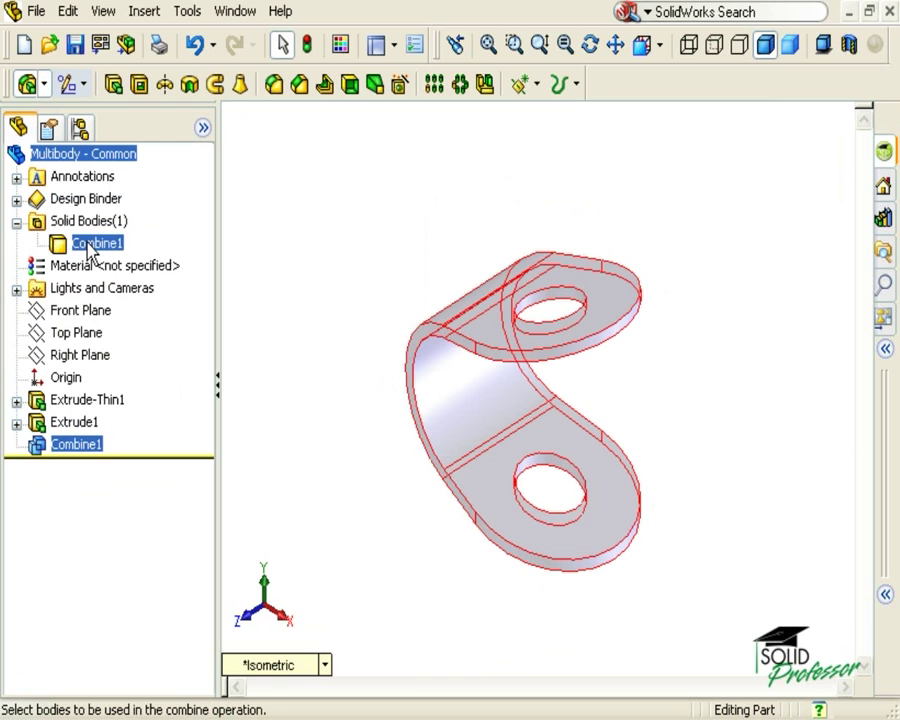
{"action": "key", "text": "Escape"}
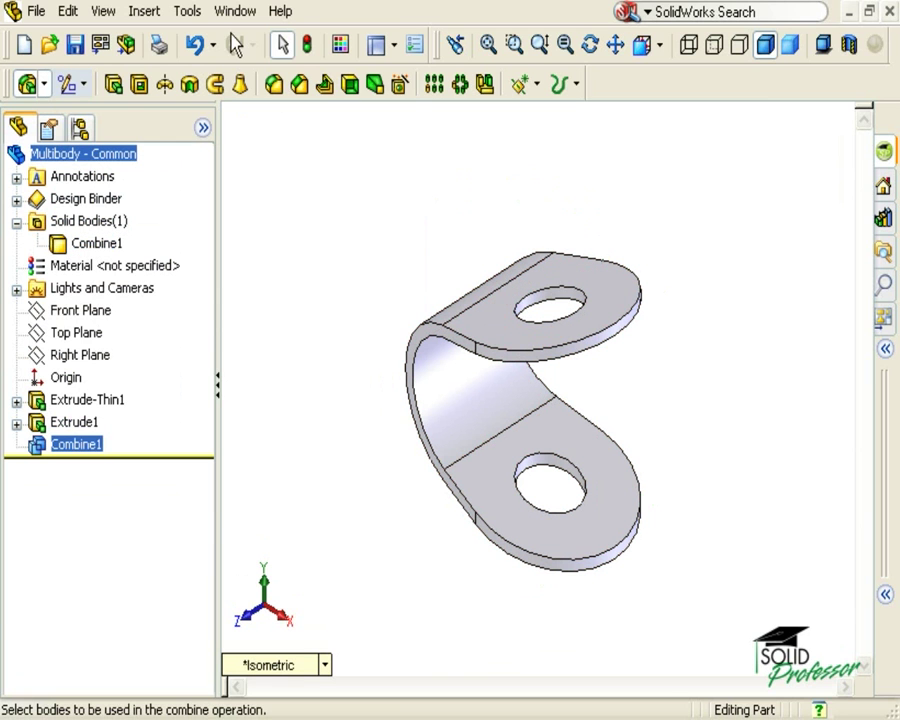
Step: Switch to Multibody - Subtract and highlight its Extrude1 plate and Sweep1 tube bodies
{"action": "left_click", "coordinate": [232, 12]}
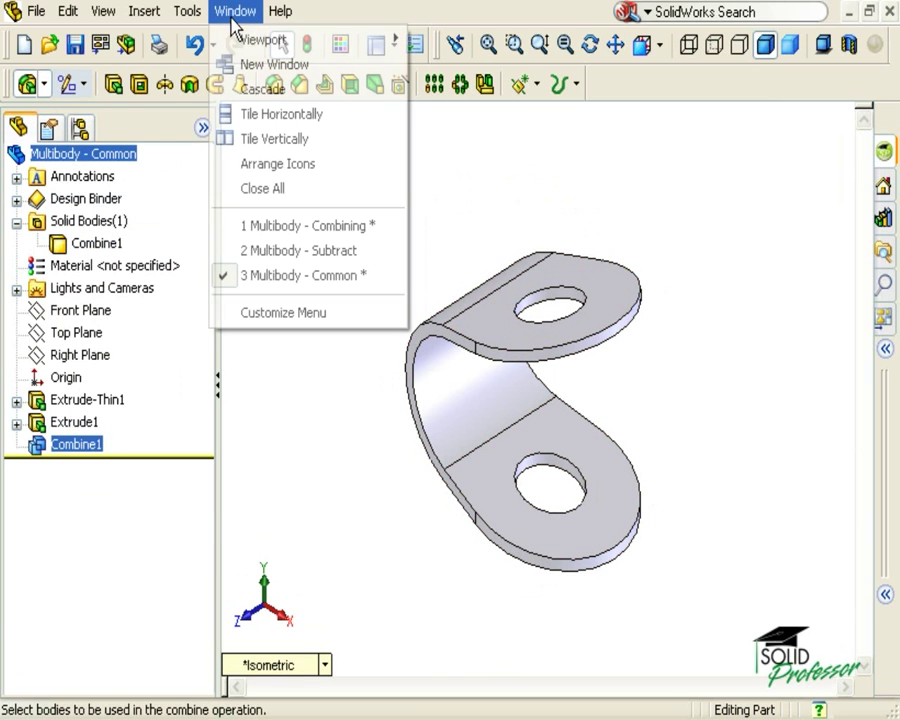
{"action": "left_click", "coordinate": [270, 251]}
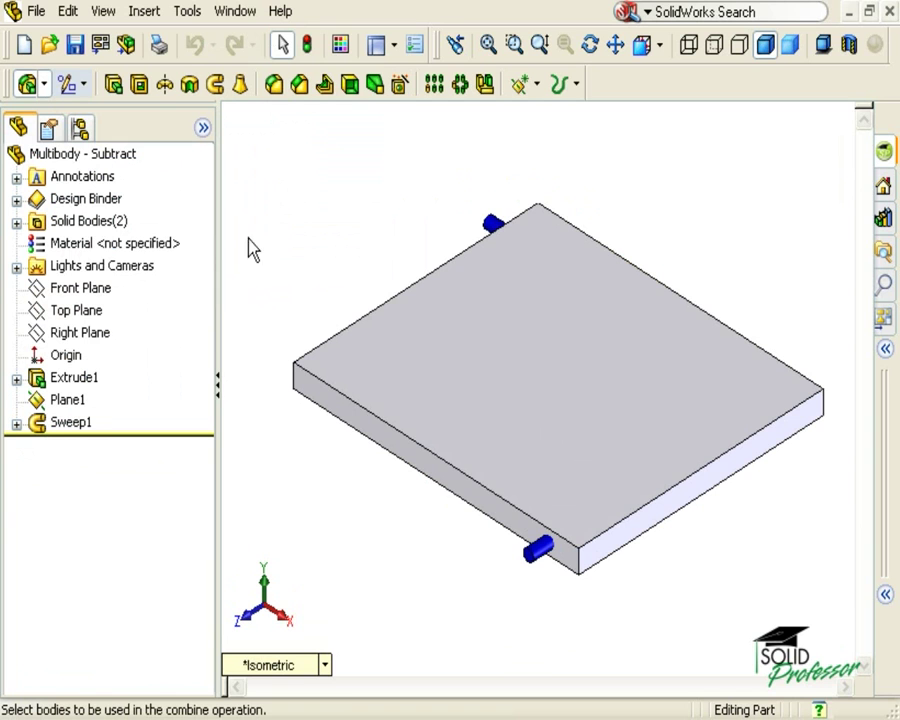
{"action": "left_click", "coordinate": [16, 221]}
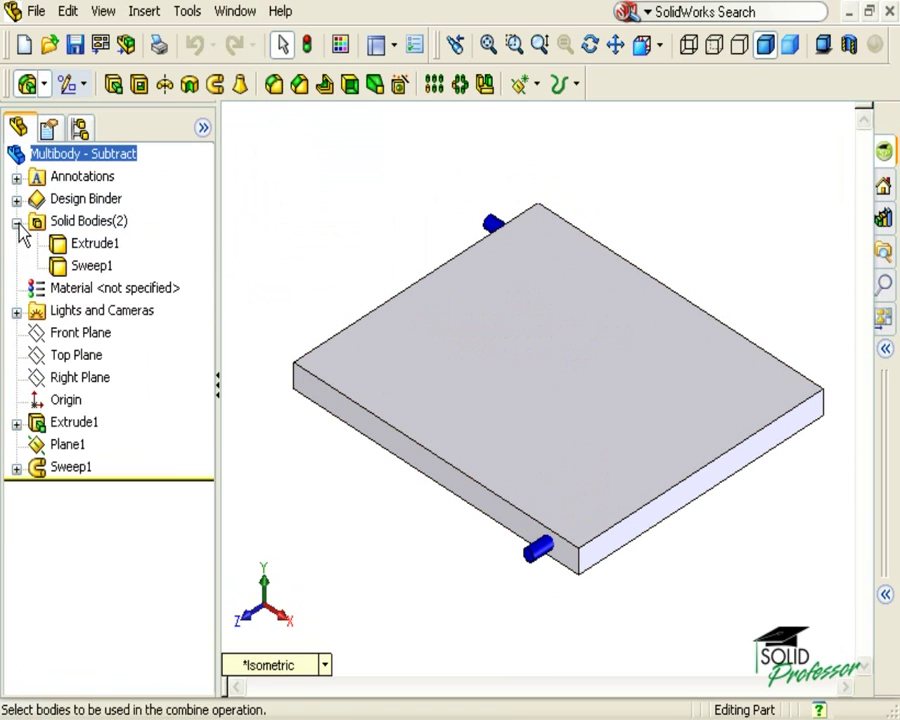
{"action": "left_click", "coordinate": [80, 244]}
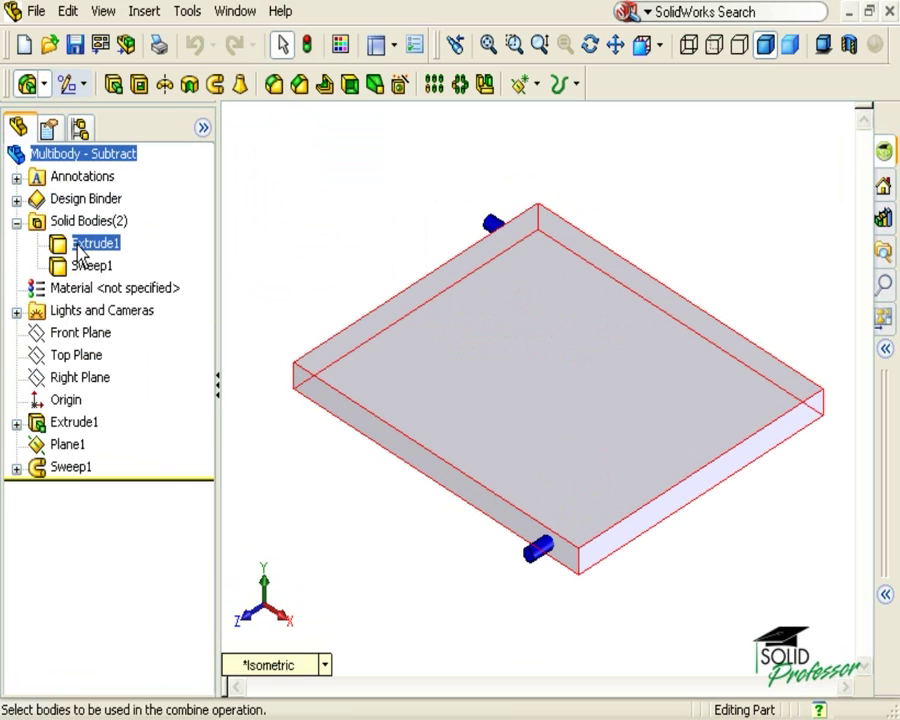
{"action": "left_click", "coordinate": [80, 265]}
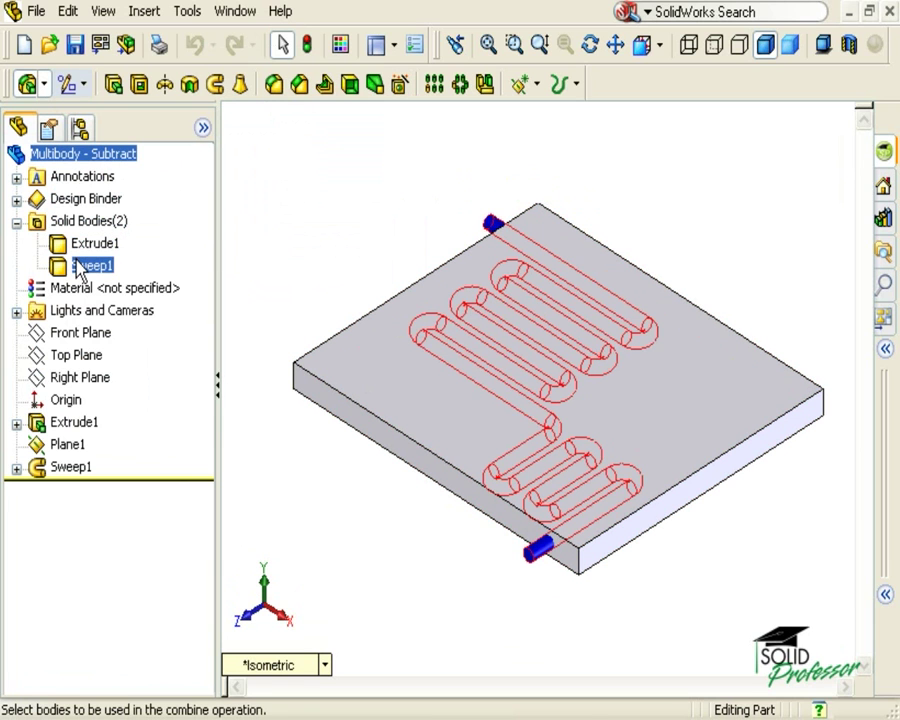
{"action": "left_click", "coordinate": [80, 265]}
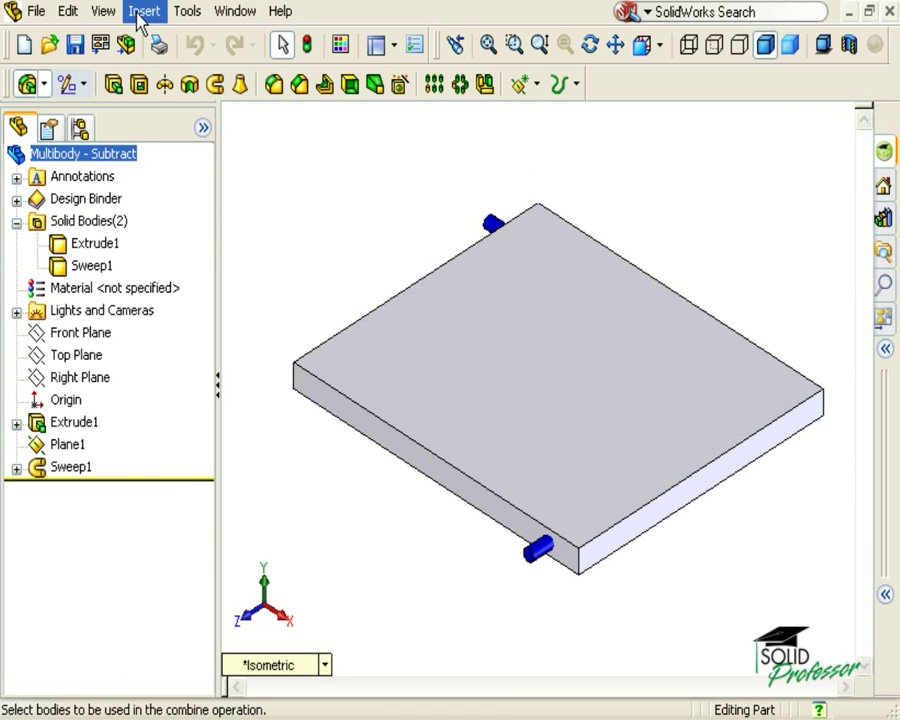
Step: Combine with Subtract, using the plate as main body and the serpentine tube as body to subtract
{"action": "left_click", "coordinate": [140, 14]}
{"action": "mouse_move", "coordinate": [228, 95]}
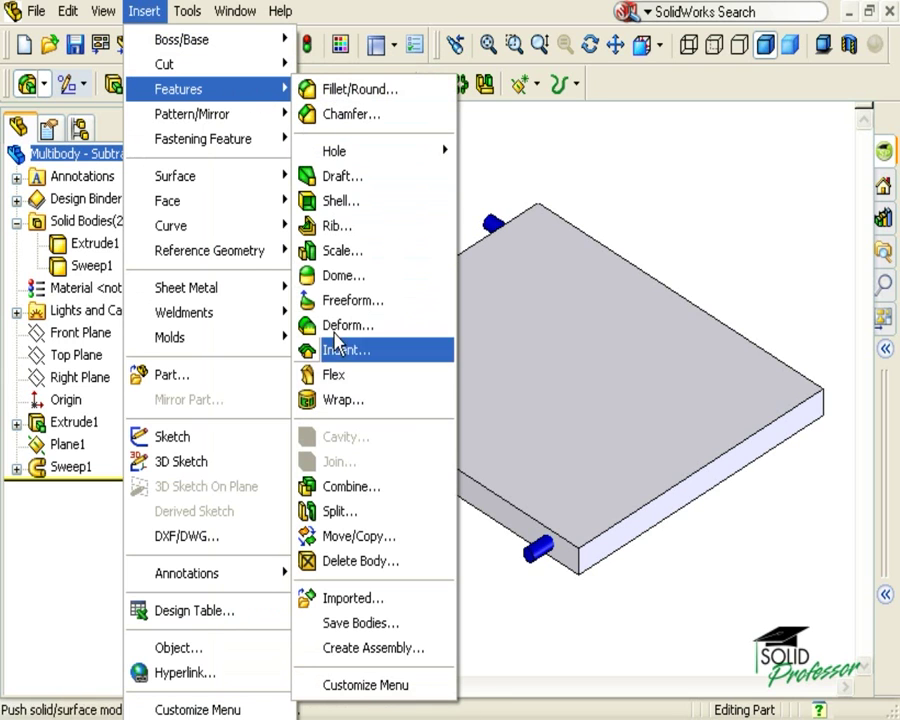
{"action": "left_click", "coordinate": [355, 487]}
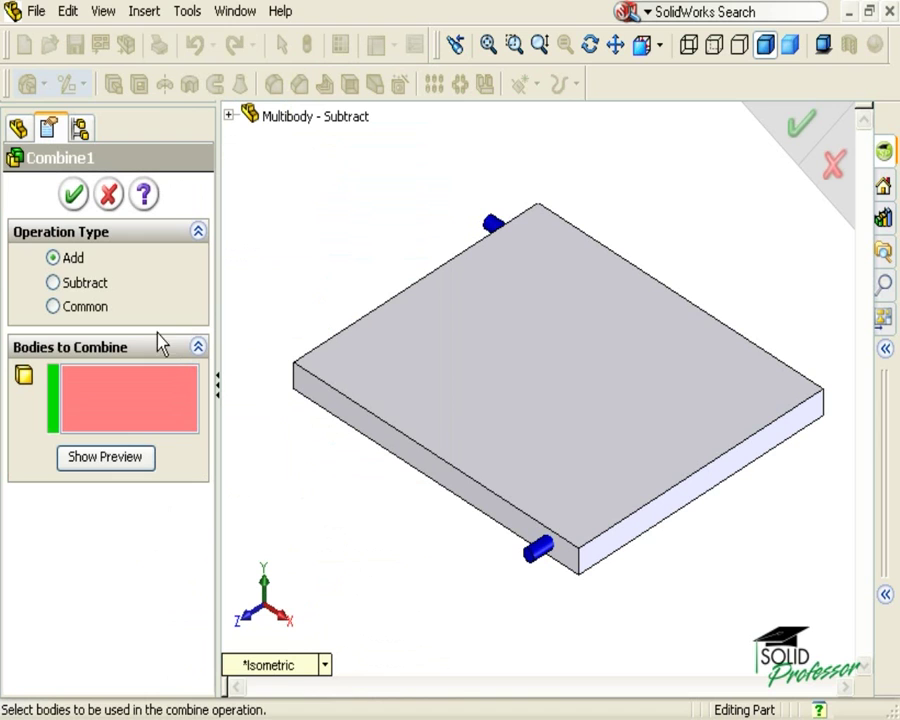
{"action": "left_click", "coordinate": [84, 283]}
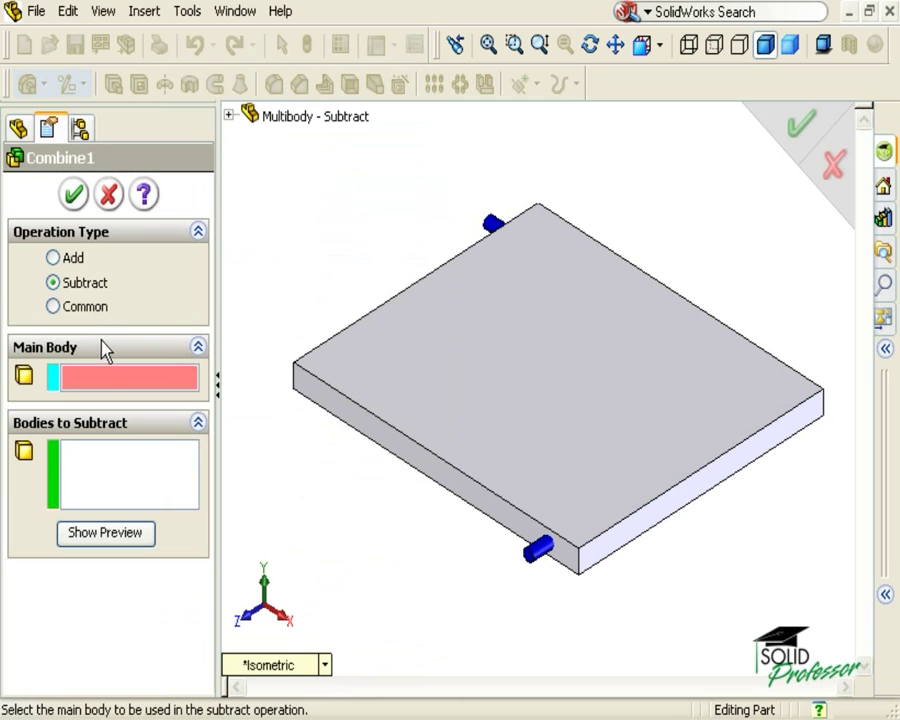
{"action": "left_click", "coordinate": [334, 382]}
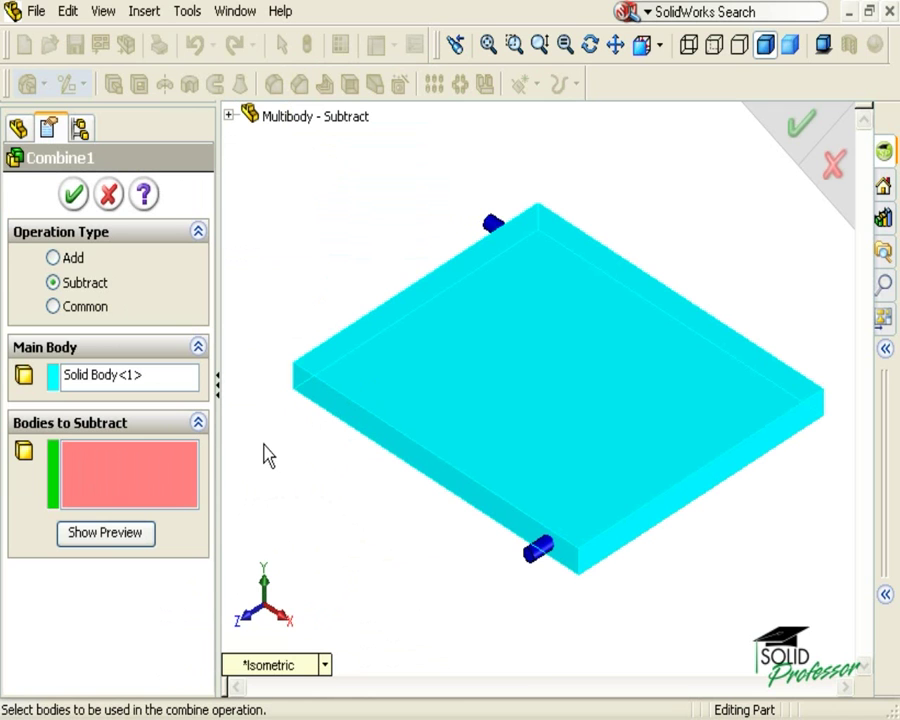
{"action": "left_click", "coordinate": [537, 552]}
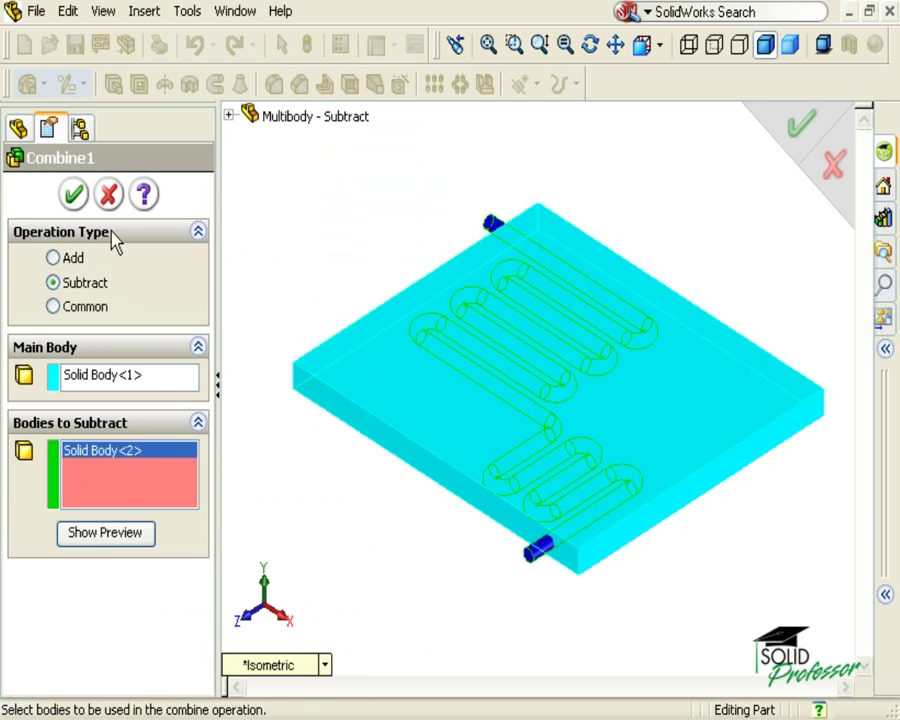
{"action": "left_click", "coordinate": [73, 195]}
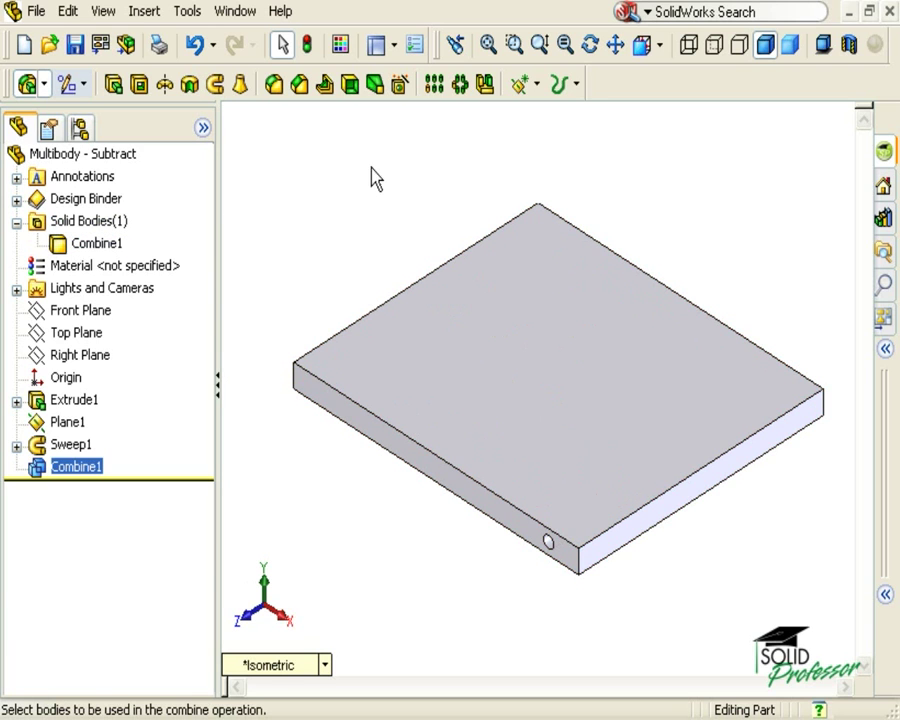
{"action": "left_click", "coordinate": [689, 46]}
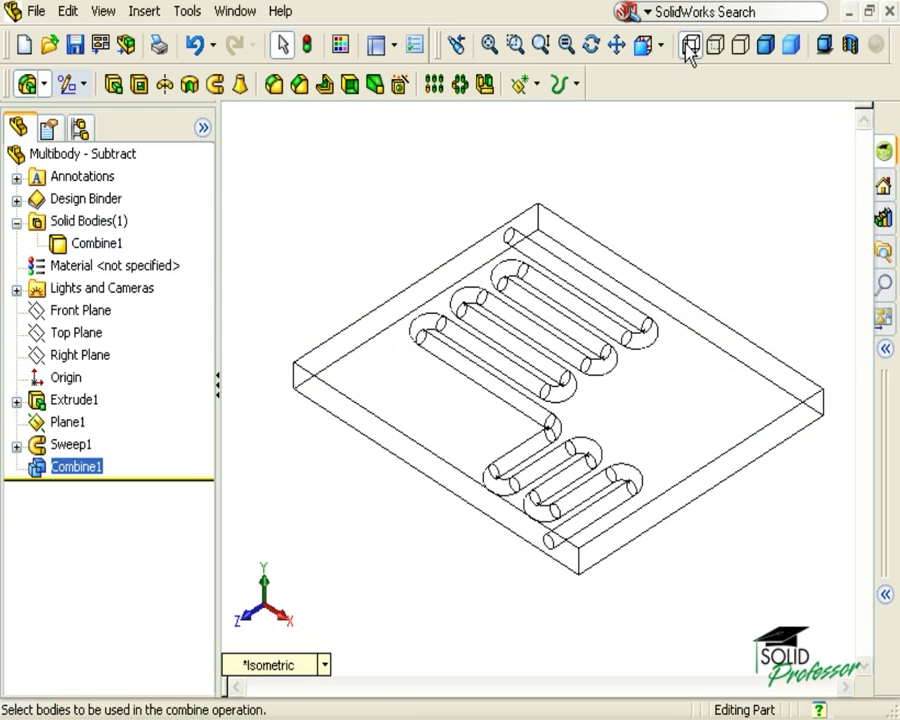
{"action": "left_click", "coordinate": [765, 47]}
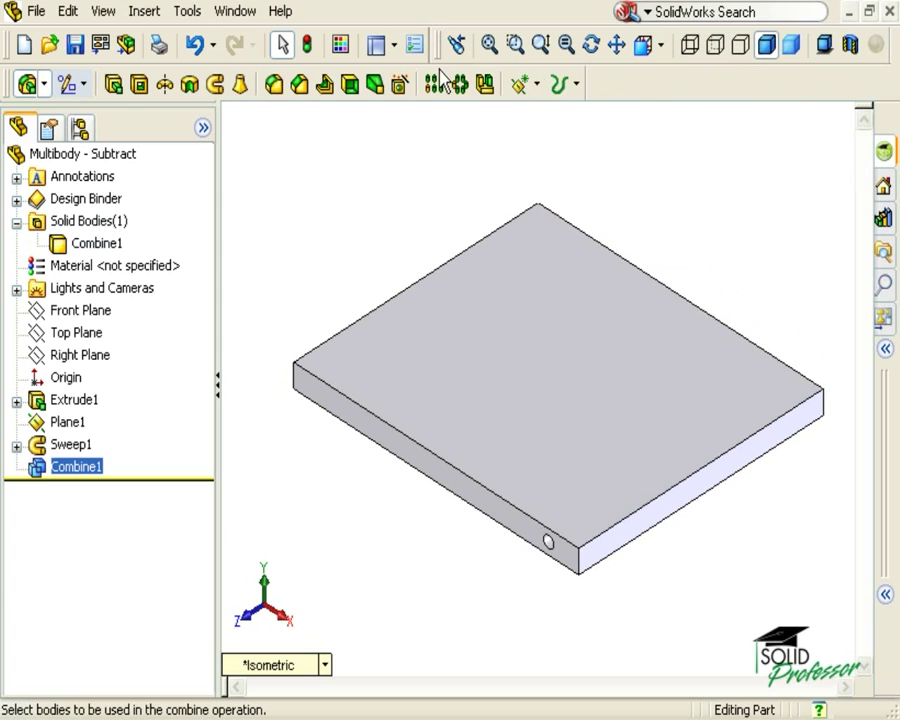
Step: Sketch a corner-to-corner horizontal line on the plate's front-right side face as Sketch4
{"action": "left_click", "coordinate": [68, 86]}
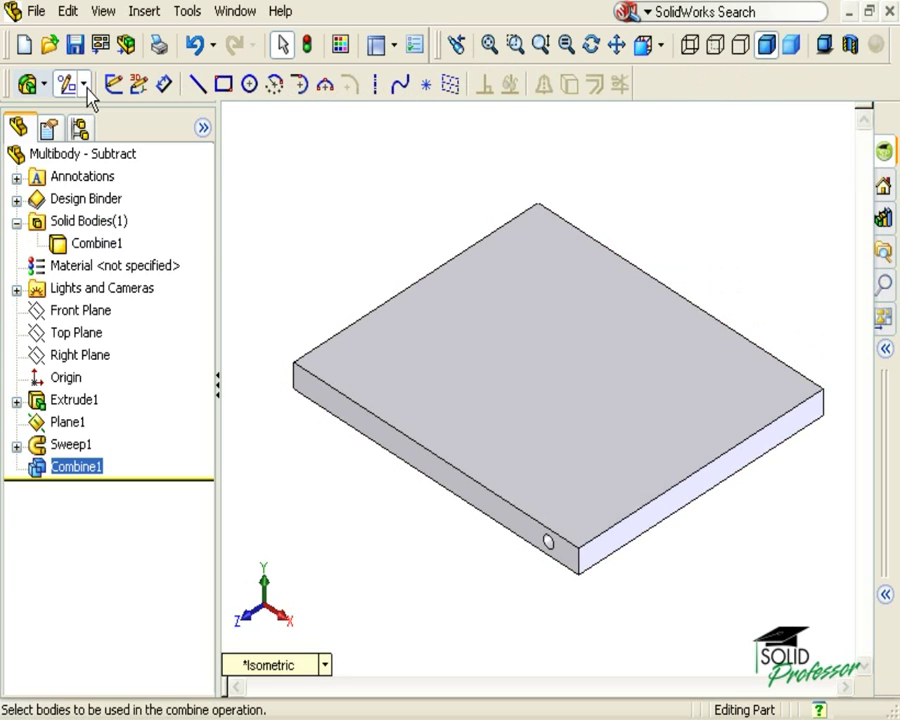
{"action": "left_click", "coordinate": [197, 86]}
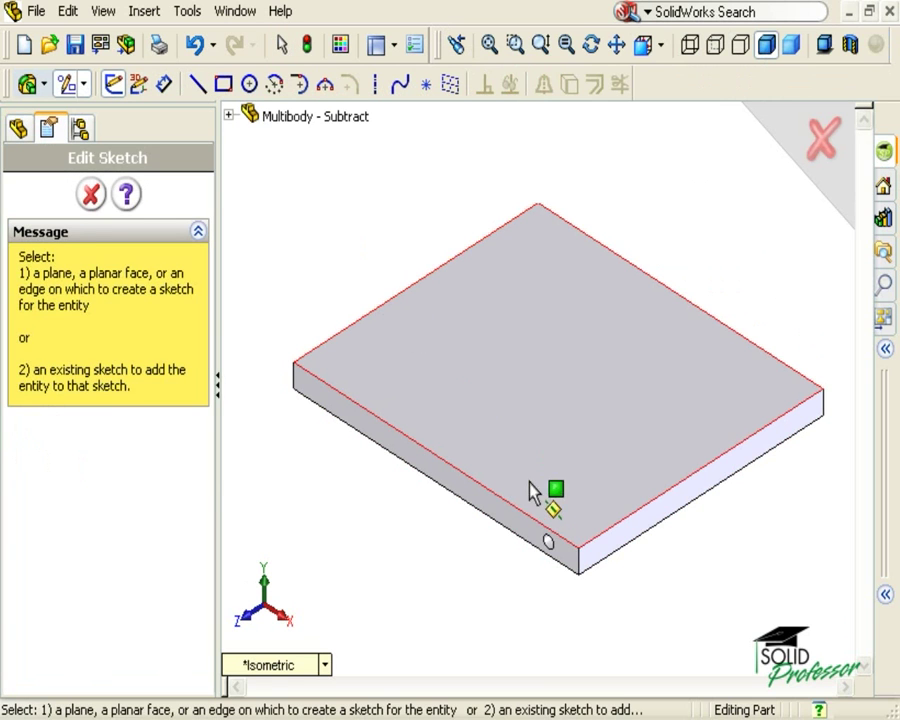
{"action": "left_click", "coordinate": [594, 548]}
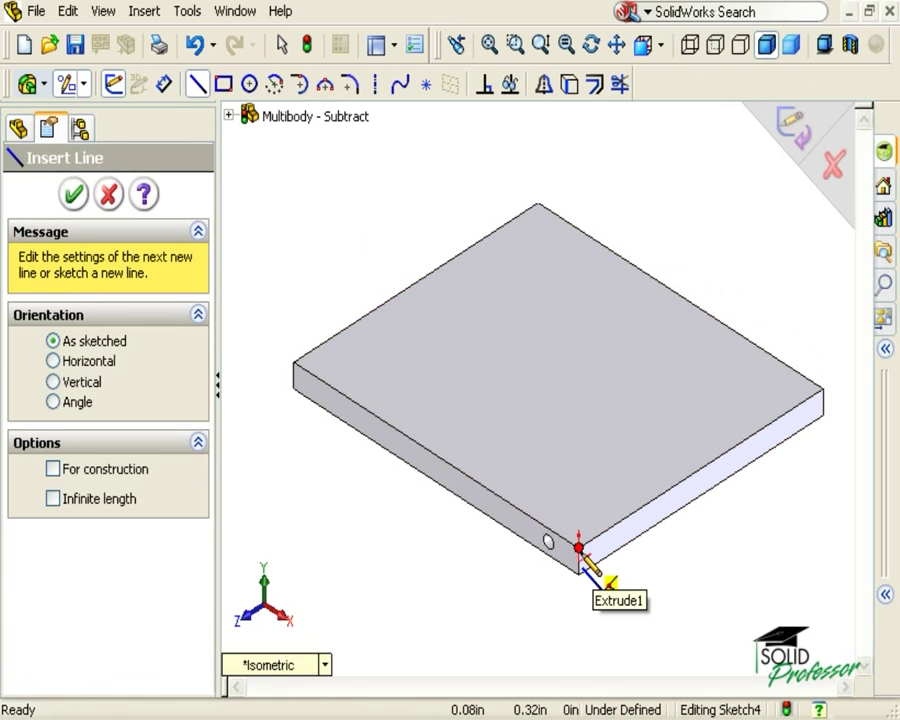
{"action": "left_click", "coordinate": [579, 562]}
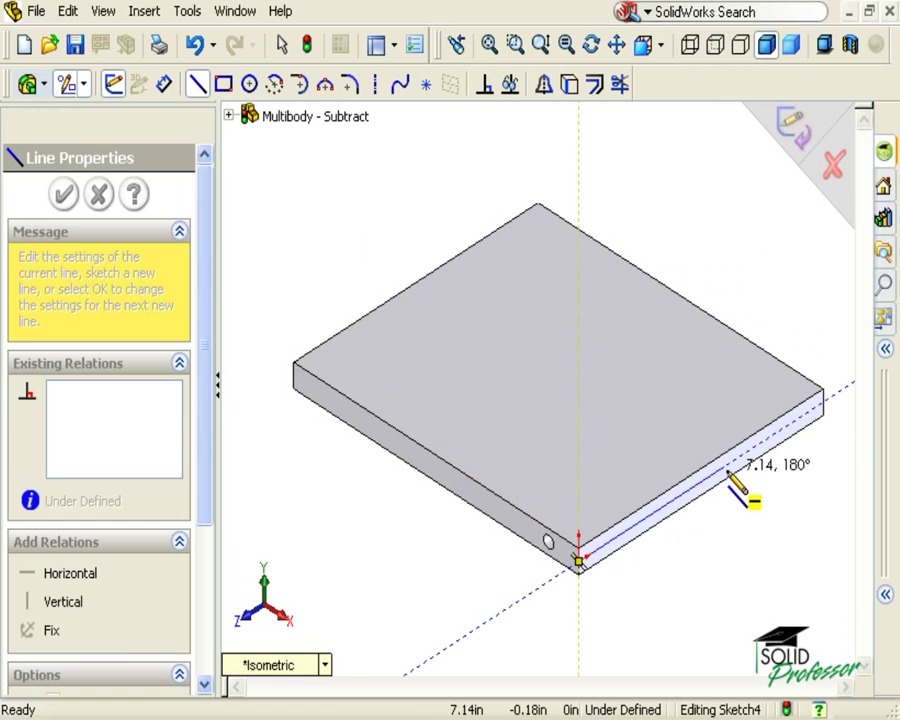
{"action": "left_click", "coordinate": [823, 403]}
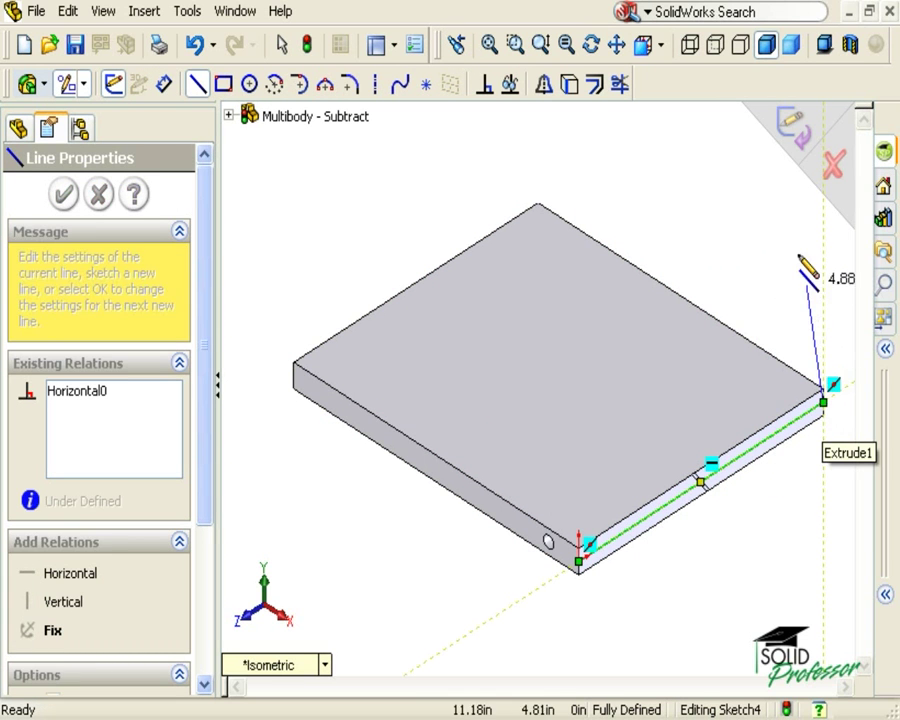
{"action": "left_click", "coordinate": [791, 136]}
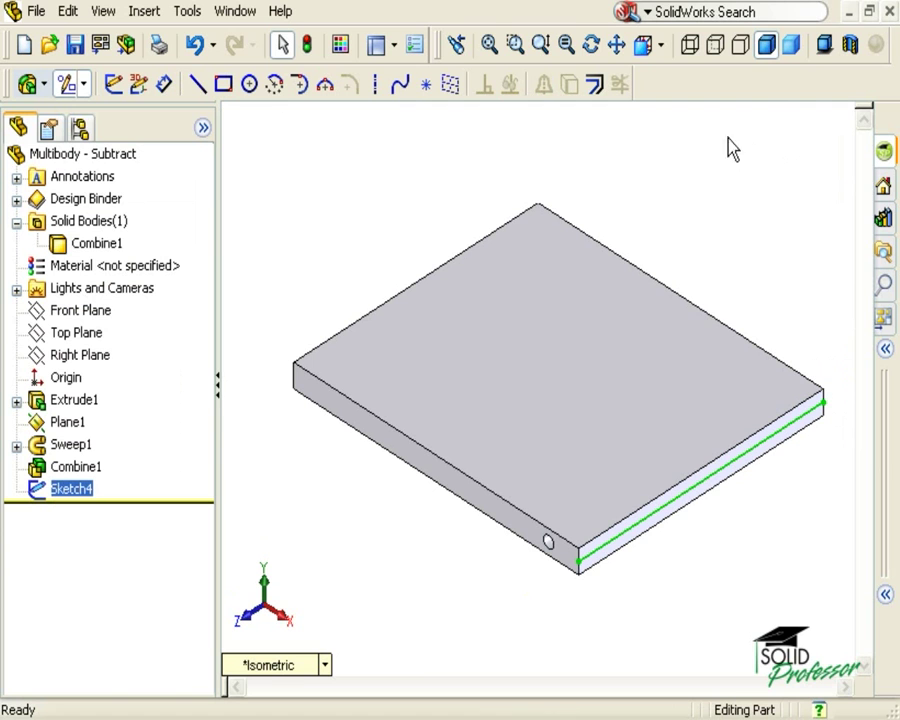
Step: Split the plate using Sketch4 as trim tool, keeping both Split1[1] and Split1[2] bodies
{"action": "left_click", "coordinate": [146, 14]}
{"action": "mouse_move", "coordinate": [208, 94]}
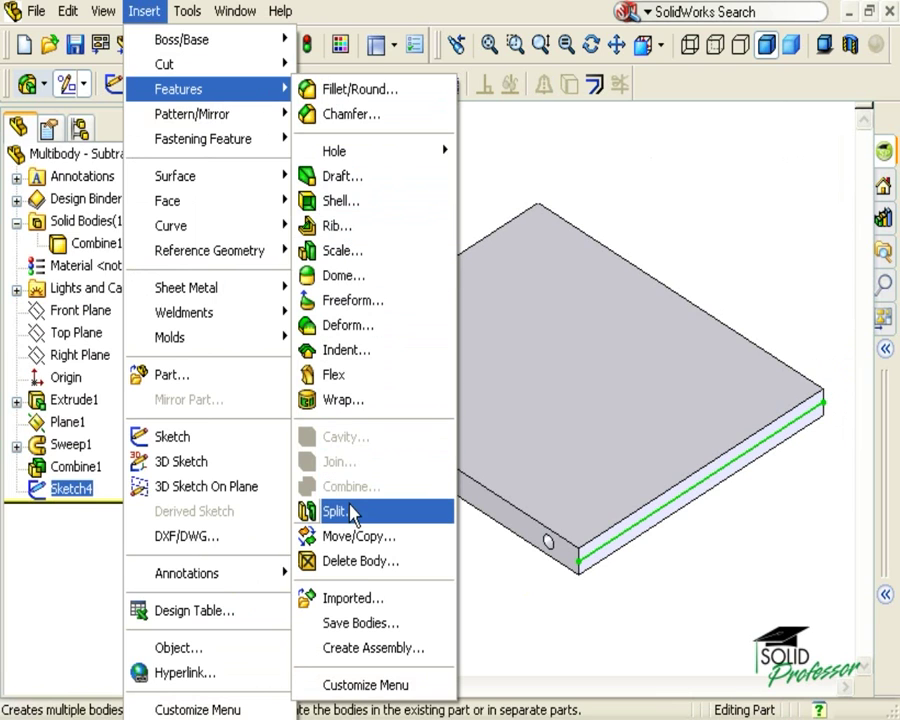
{"action": "left_click", "coordinate": [352, 511]}
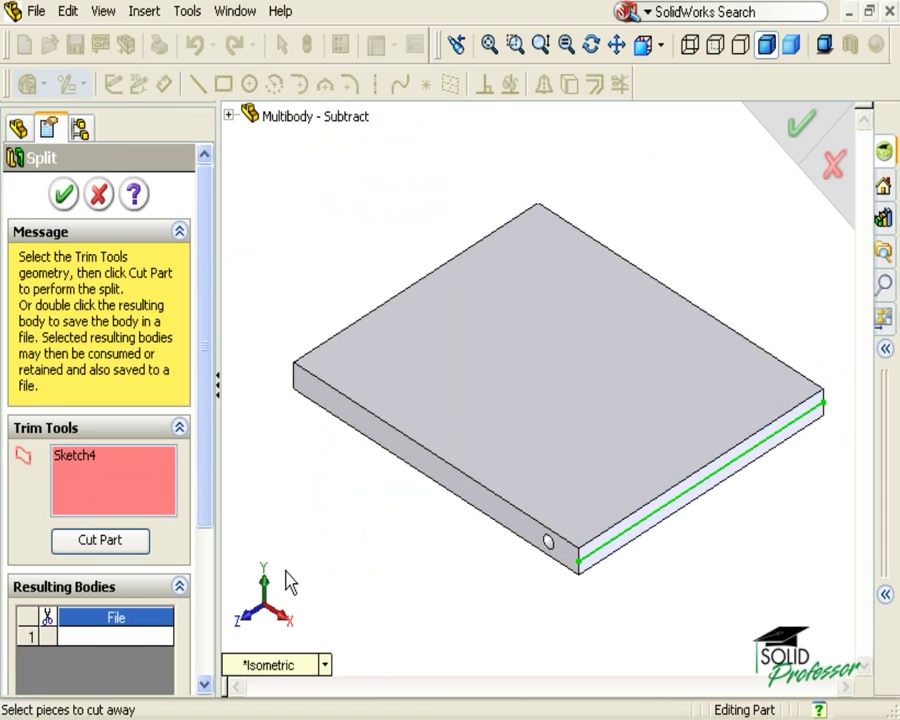
{"action": "left_click", "coordinate": [146, 549]}
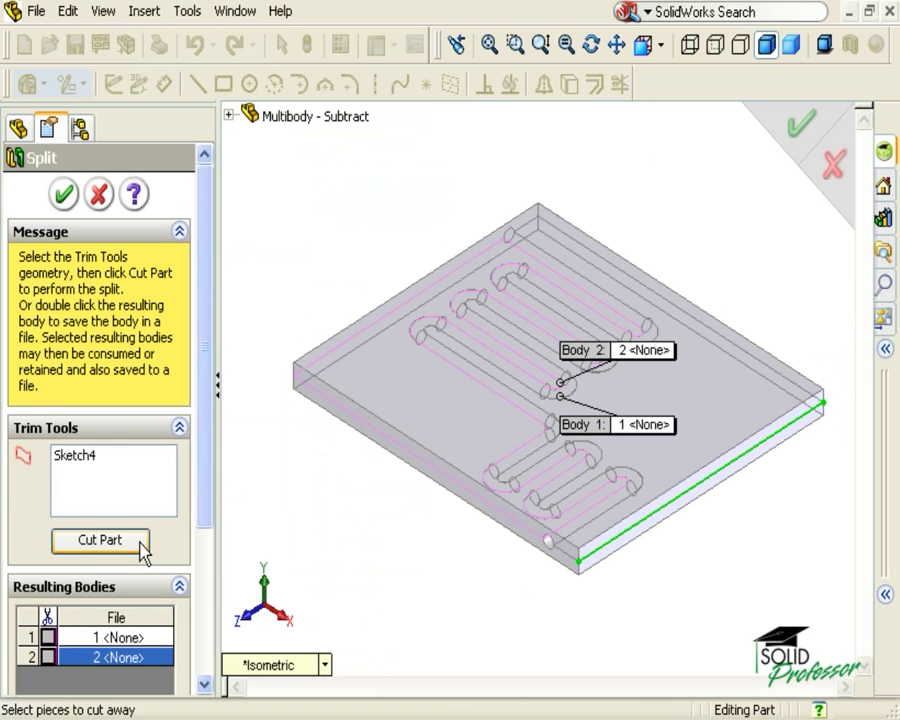
{"action": "left_click", "coordinate": [47, 637]}
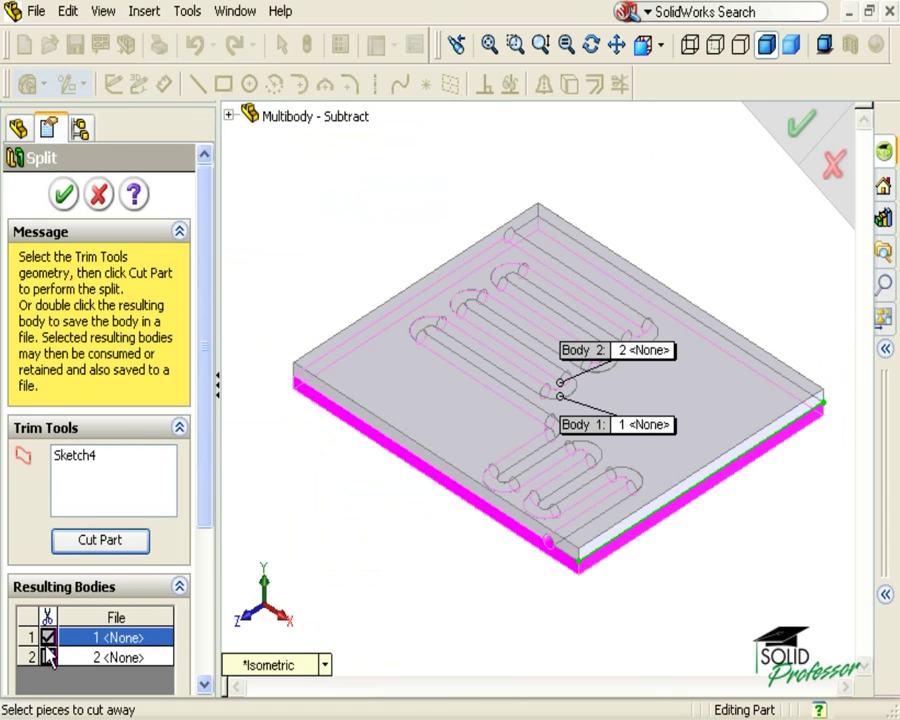
{"action": "left_click", "coordinate": [47, 657]}
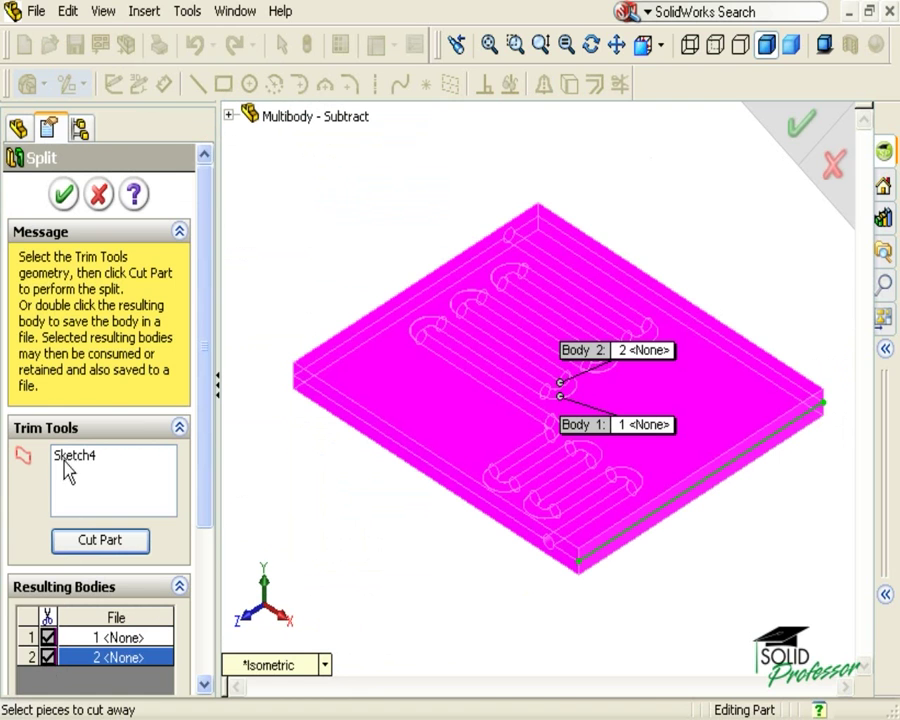
{"action": "left_click", "coordinate": [62, 195]}
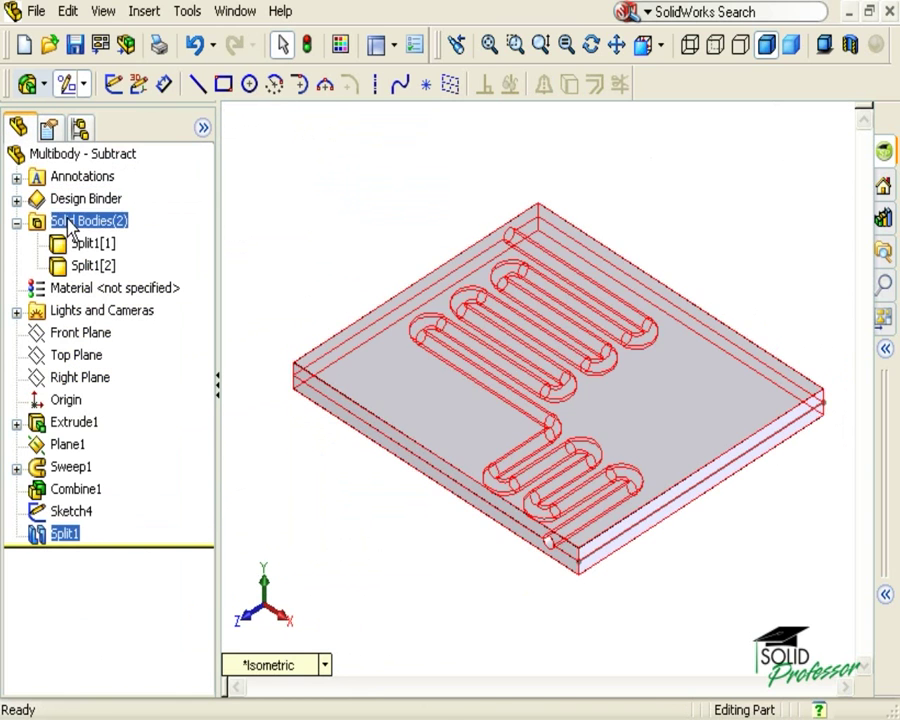
Step: Hide the Split1[2] body to expose the lower half's open channel grooves
{"action": "right_click", "coordinate": [84, 264]}
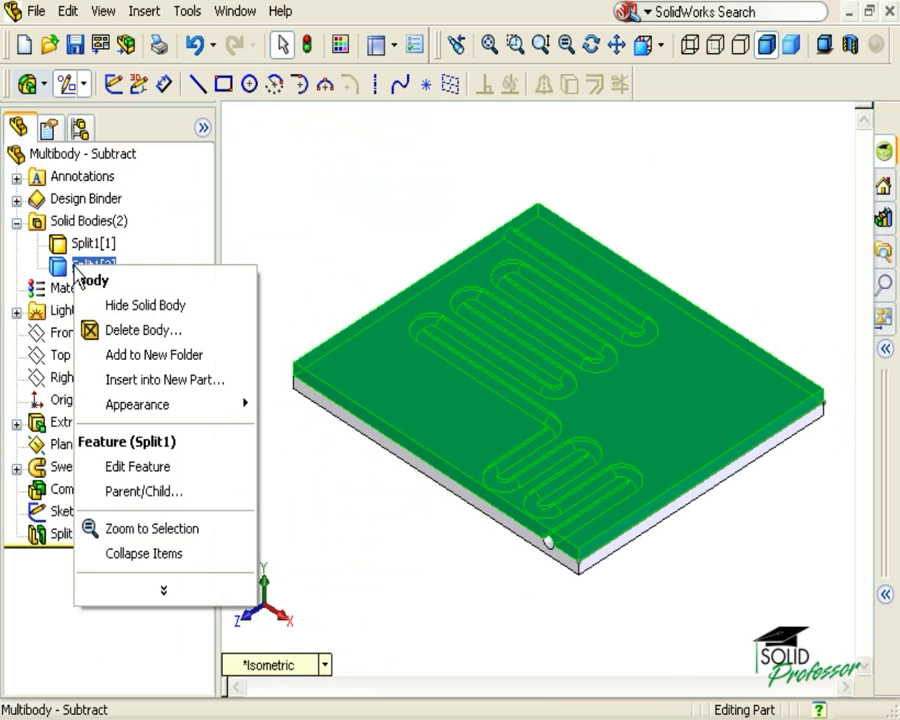
{"action": "left_click", "coordinate": [112, 308]}
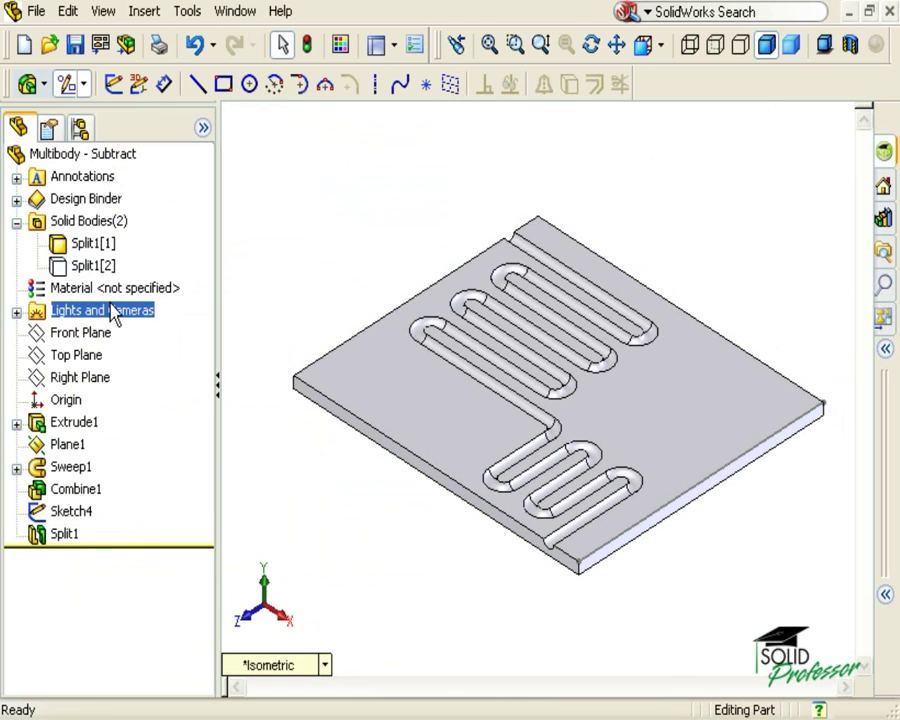